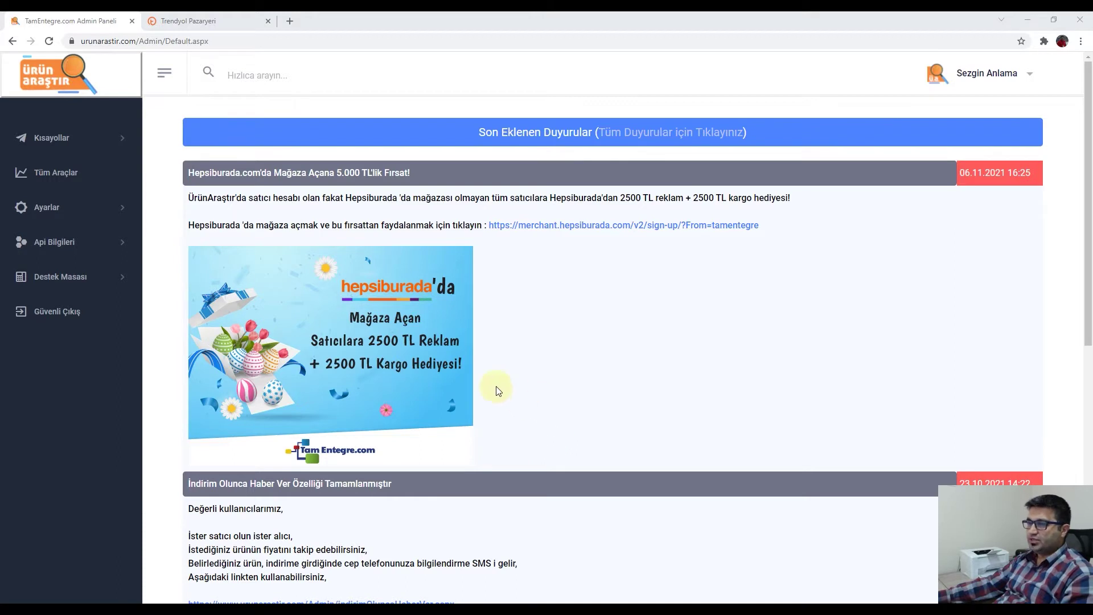
Open the Trendyol Marka Sorgulama tool and look up the Trendyol brand ID of TamEntegre.
click(66, 182)
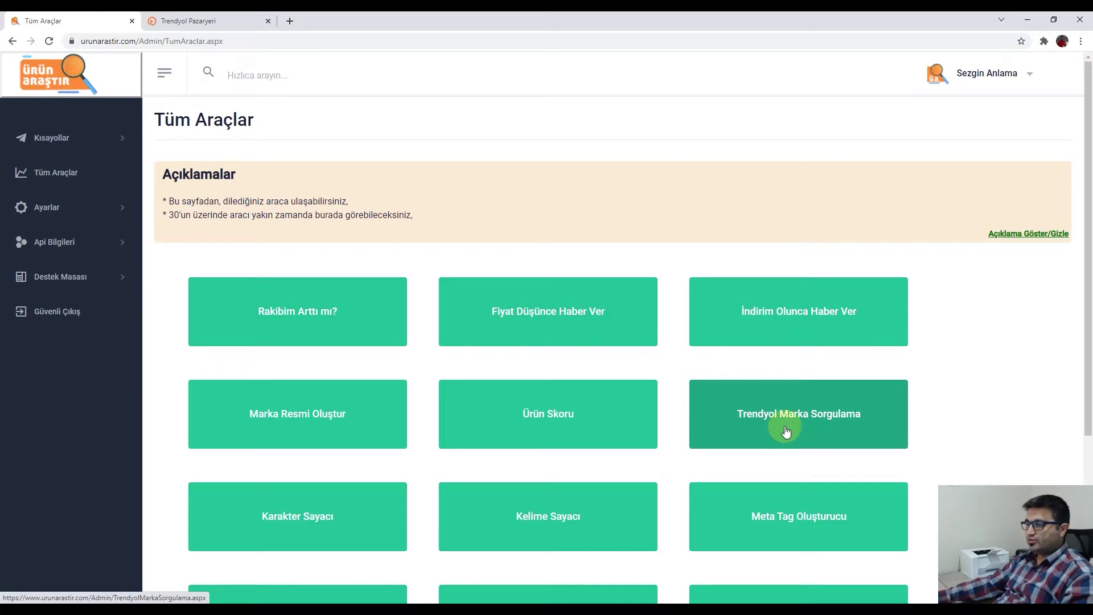
click(785, 427)
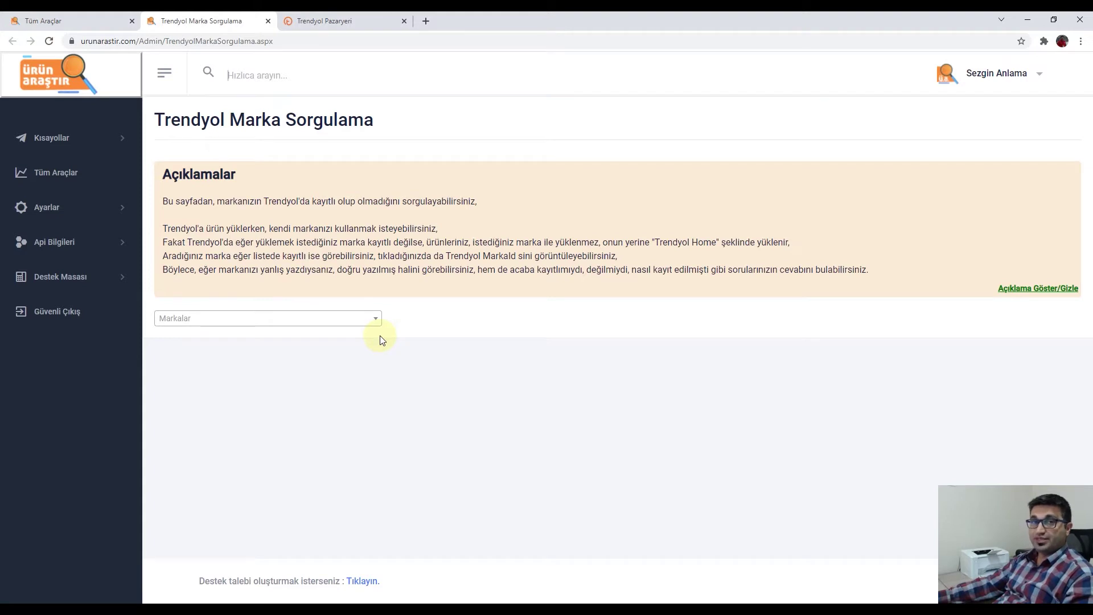
click(309, 320)
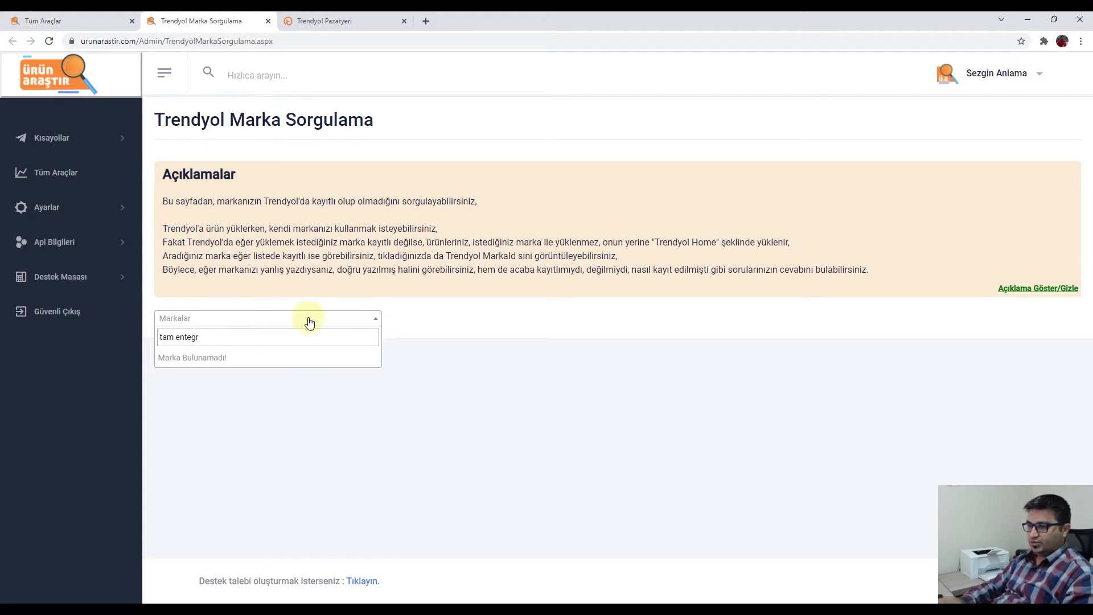
key(Left)
key(Left)
key(Left)
key(Left)
key(Left)
key(Left)
key(BackSpace)
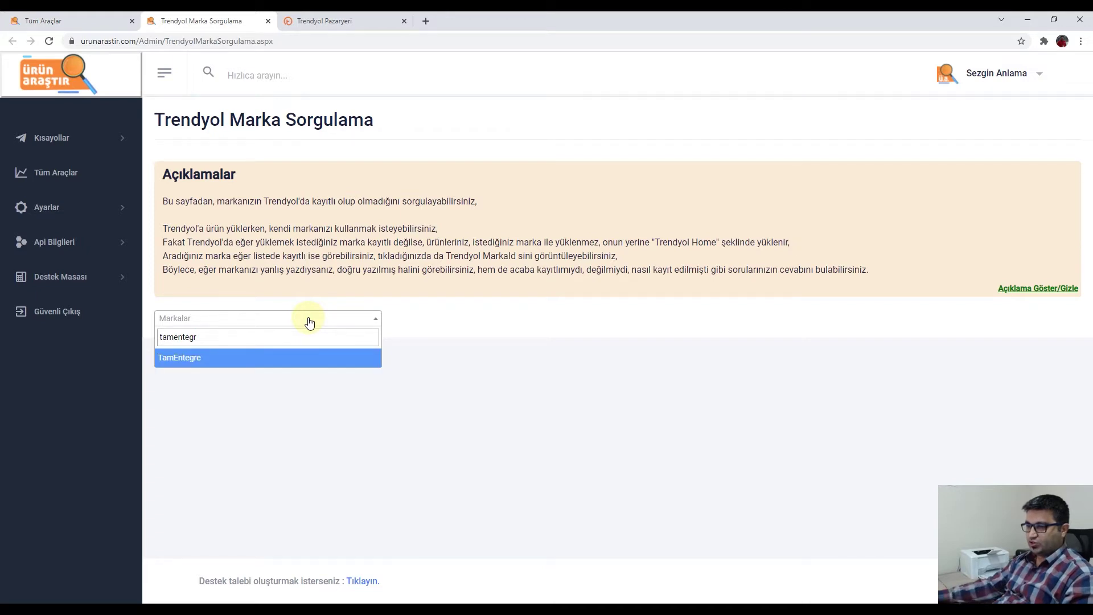
click(263, 358)
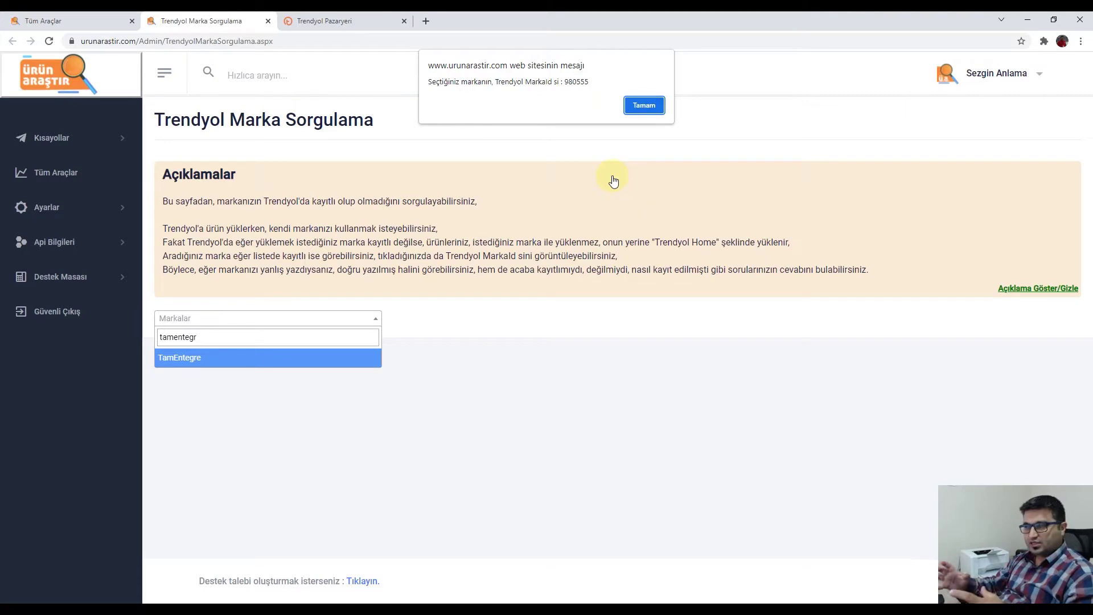
click(648, 107)
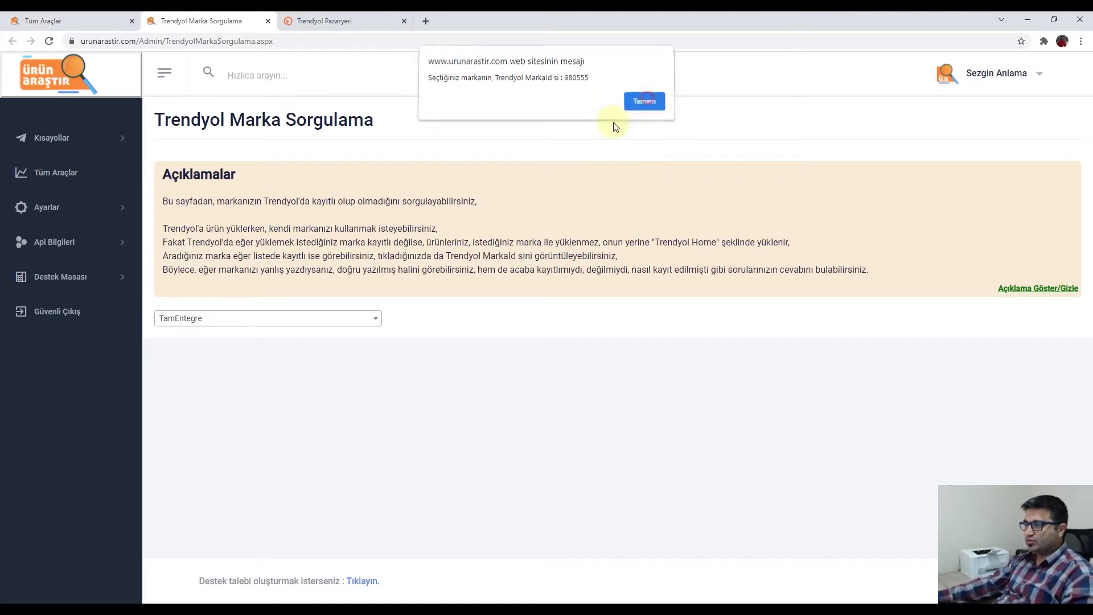
Repeat the brand lookup with the search text tamentegre and select TamEntegre again.
click(214, 318)
text(tam entegre)
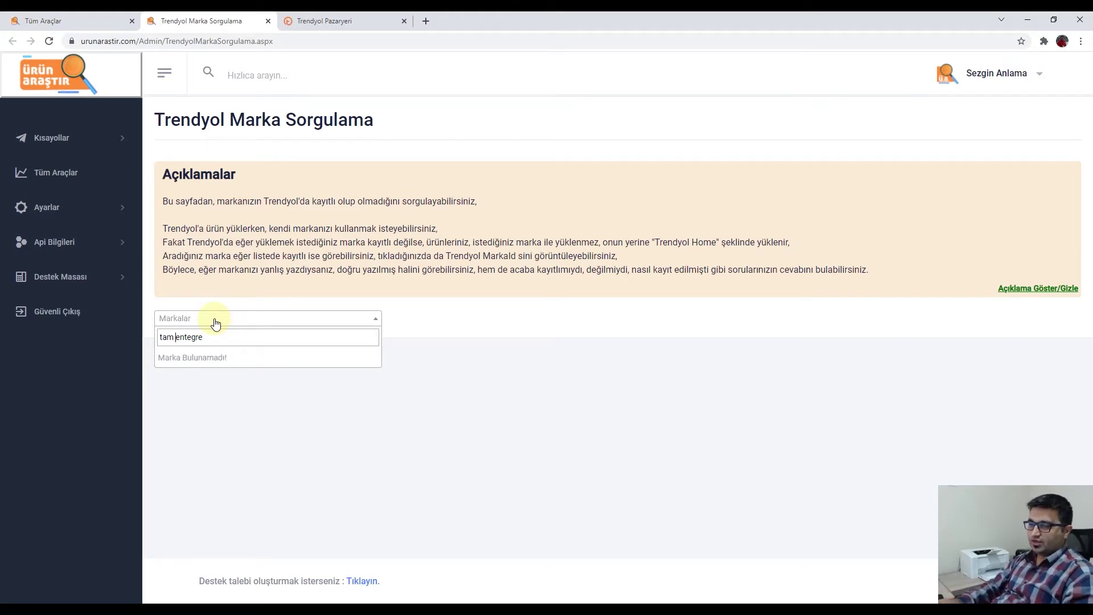
key(ctrl+Left)
key(BackSpace)
click(217, 354)
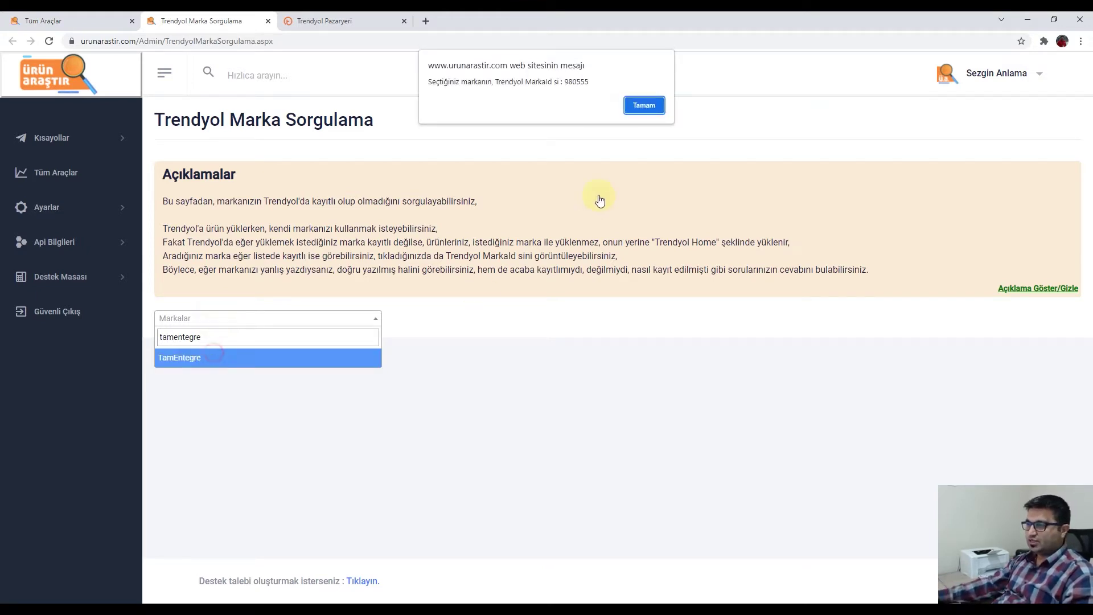
click(643, 105)
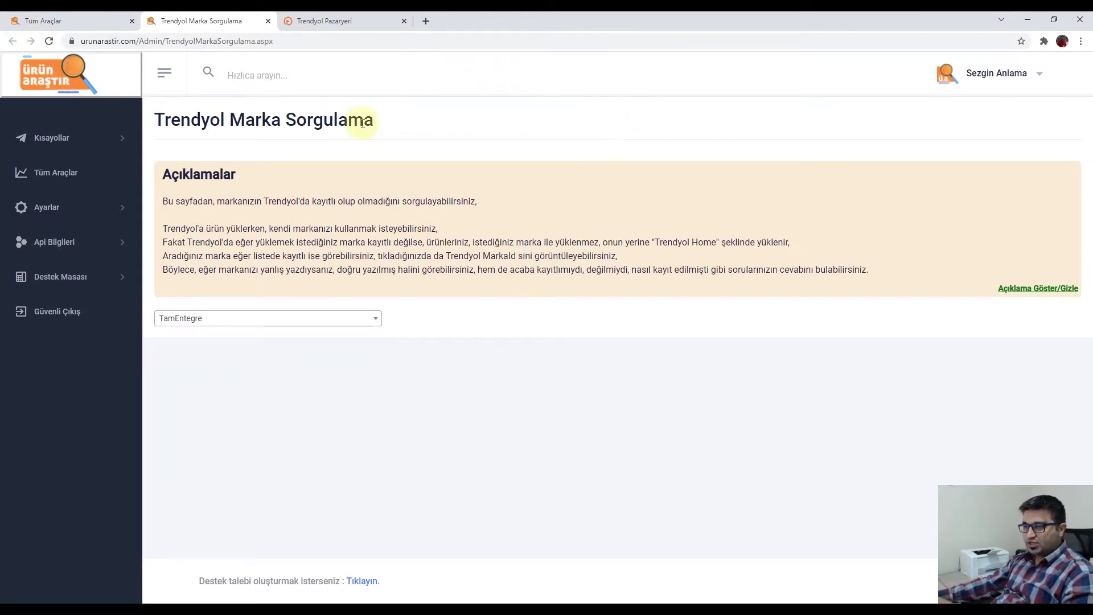
Switch to the Trendyol Pazaryeri panel and open Marka Tescil İşlemleri within the product document operations (Belge İşlemleri).
click(333, 20)
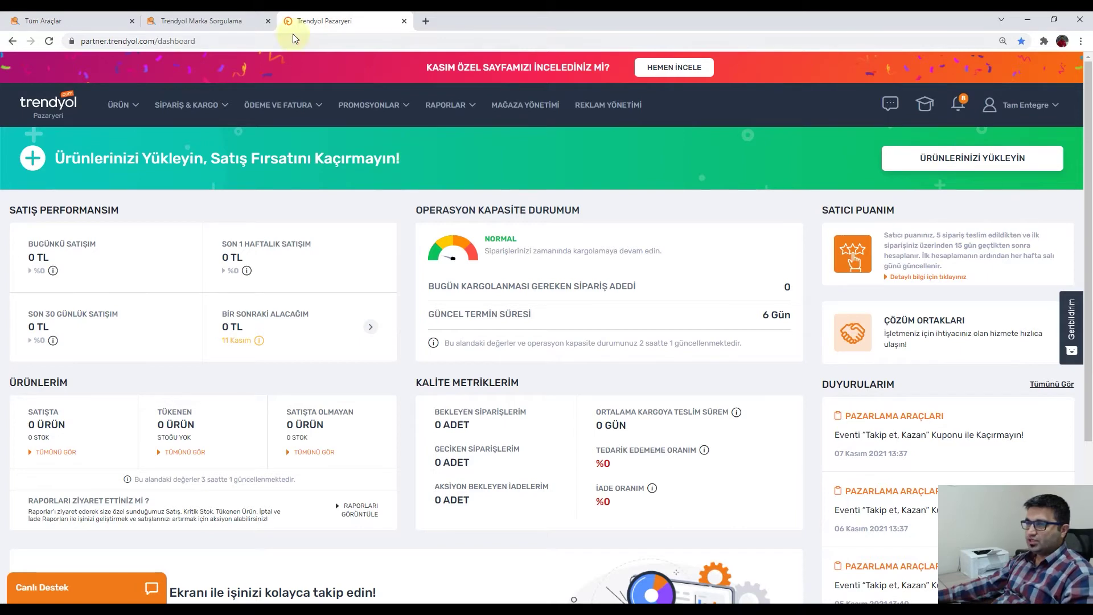
click(123, 106)
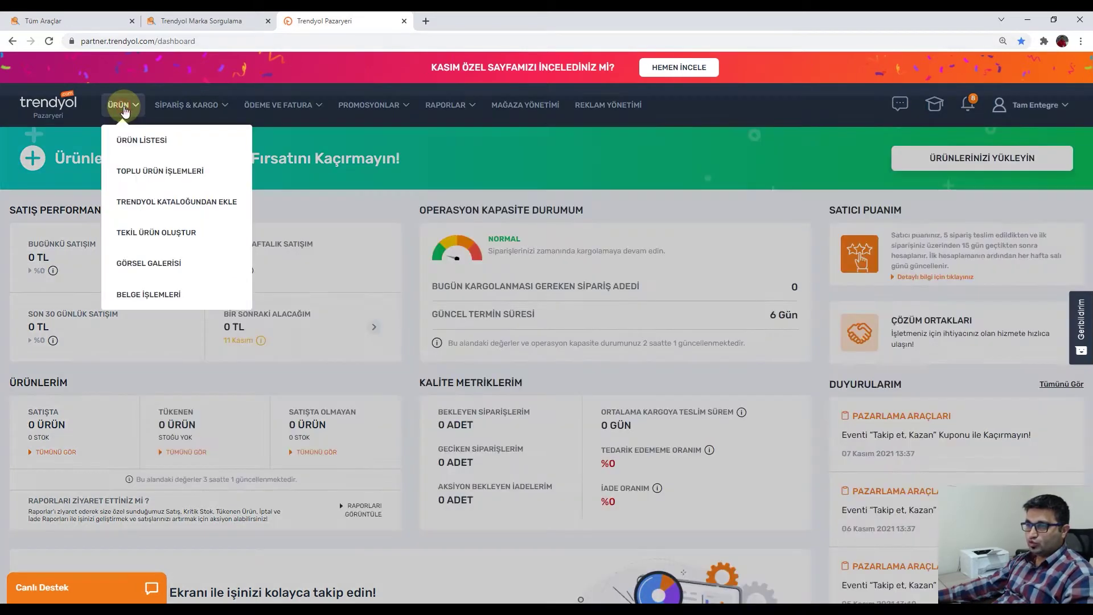
click(174, 296)
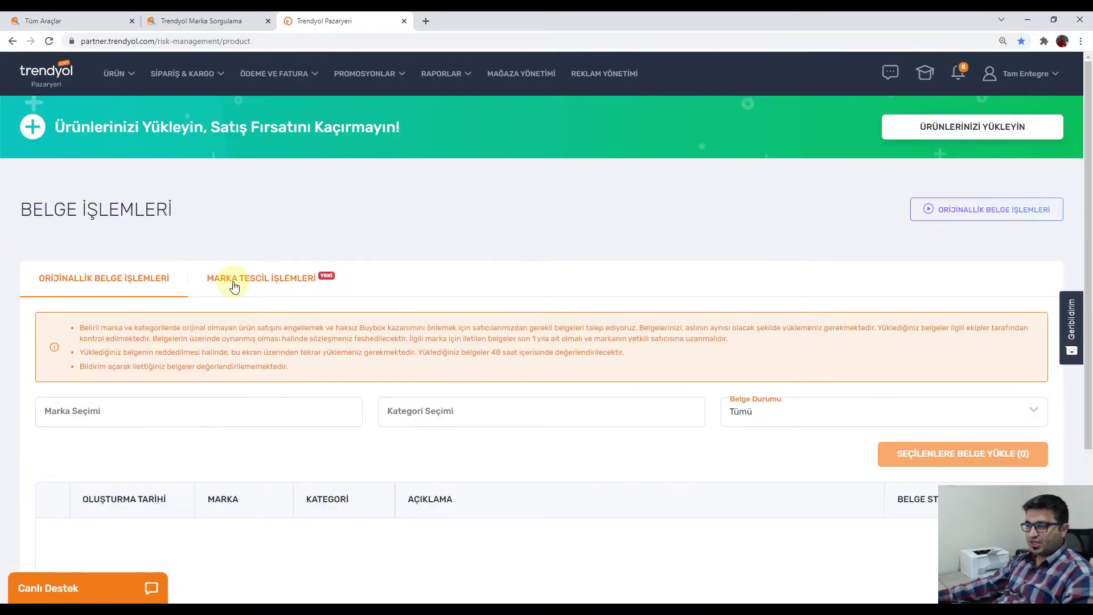
click(233, 285)
Search the registration form's categories for yazı and select Yazılım Ürünleri.
click(184, 380)
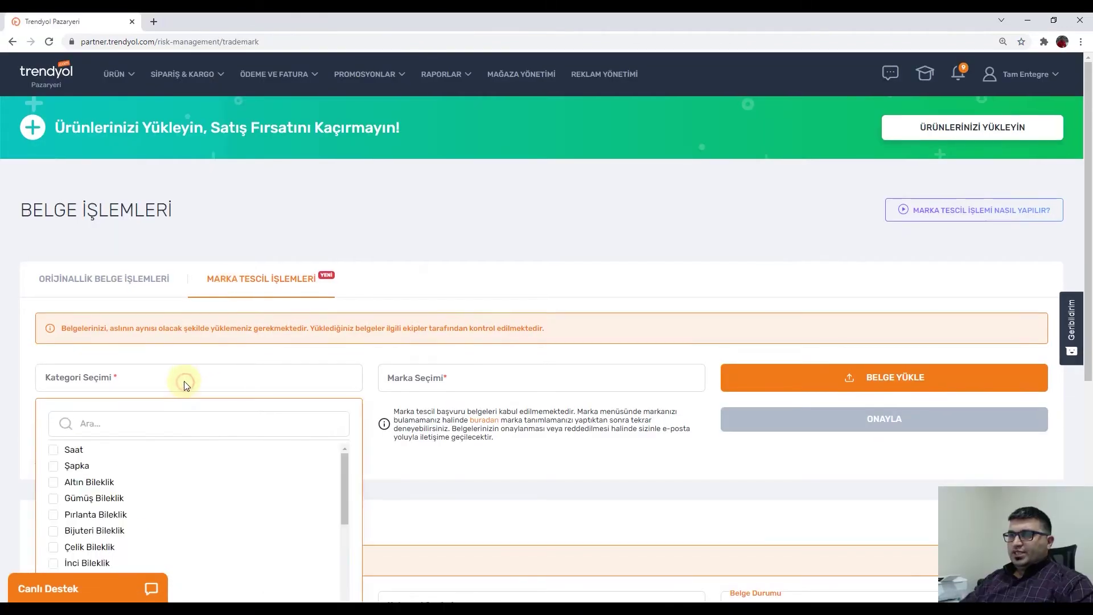
click(102, 424)
text(yazı)
click(53, 463)
Search for Tam Entegre in the registration form's brand selection and choose the Tam Entegre brand.
click(466, 378)
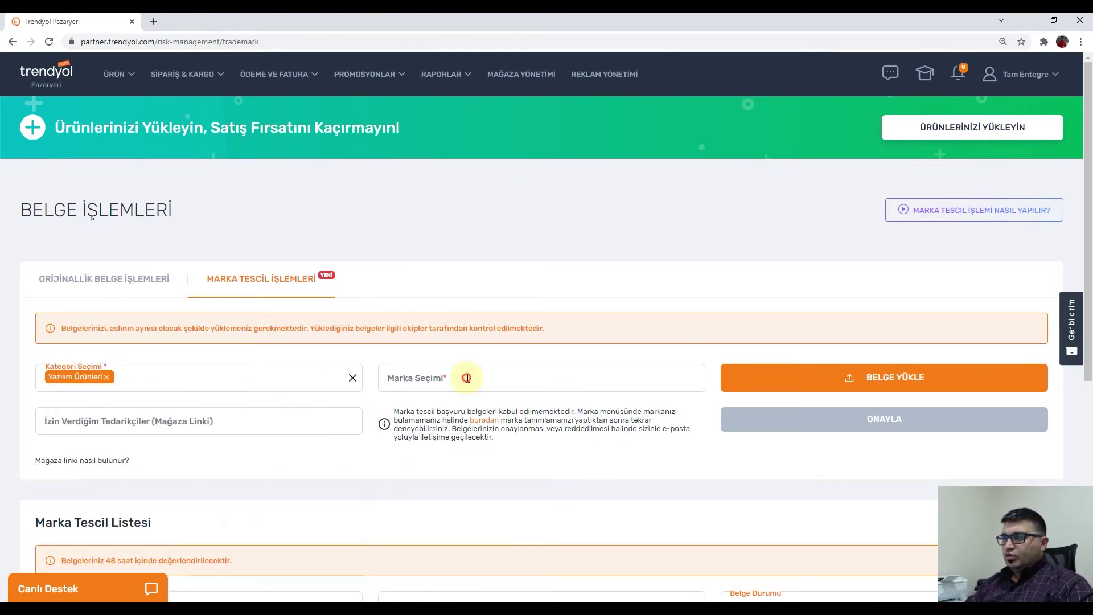
text(Tam Entegre)
scroll(433, 310, down, 2)
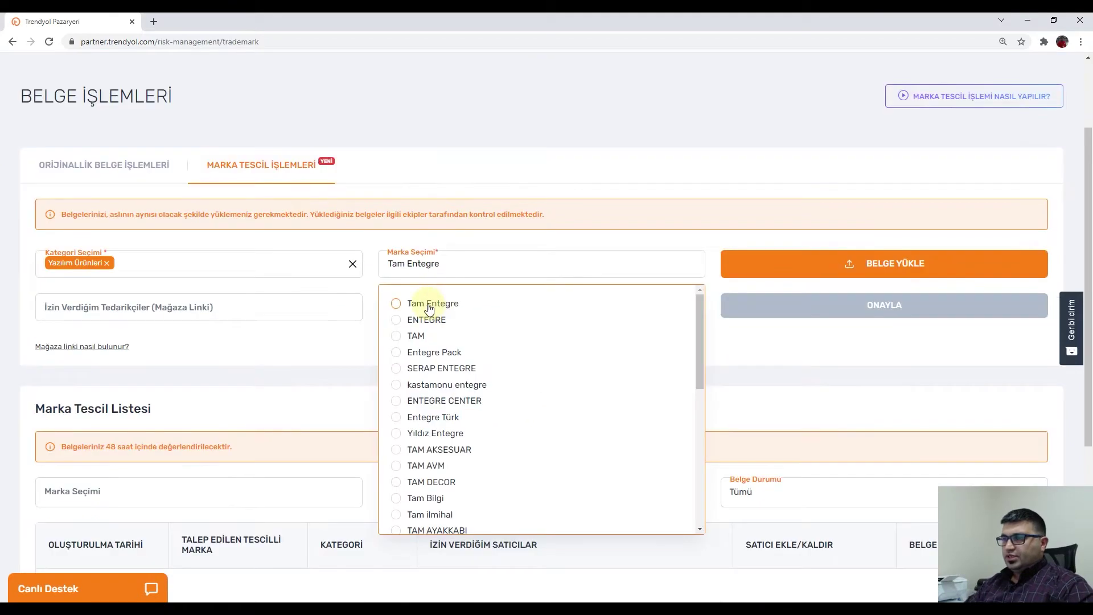
click(429, 306)
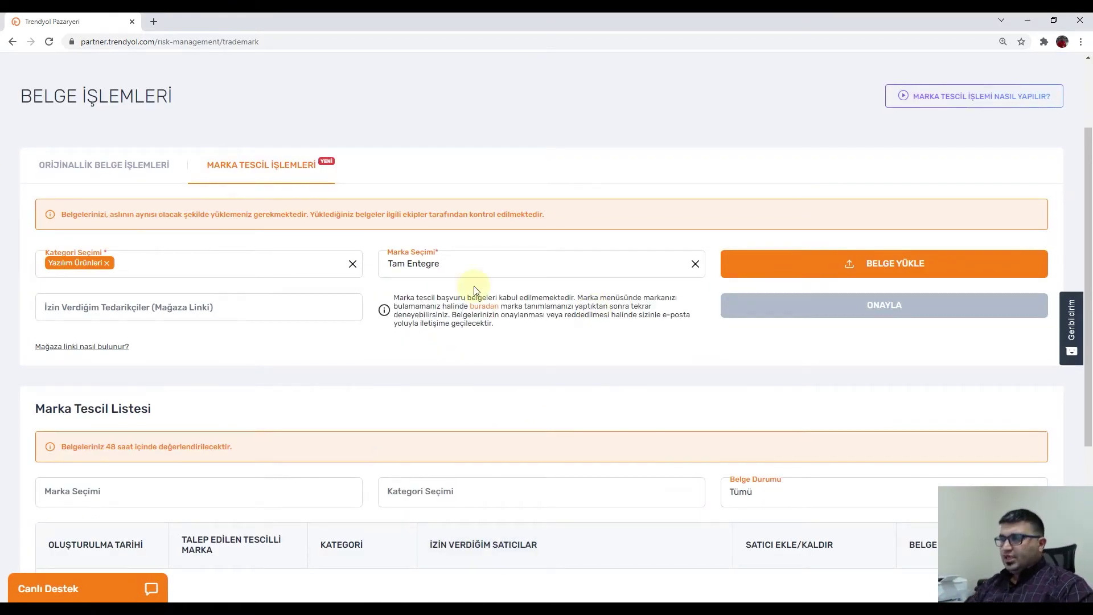
click(458, 263)
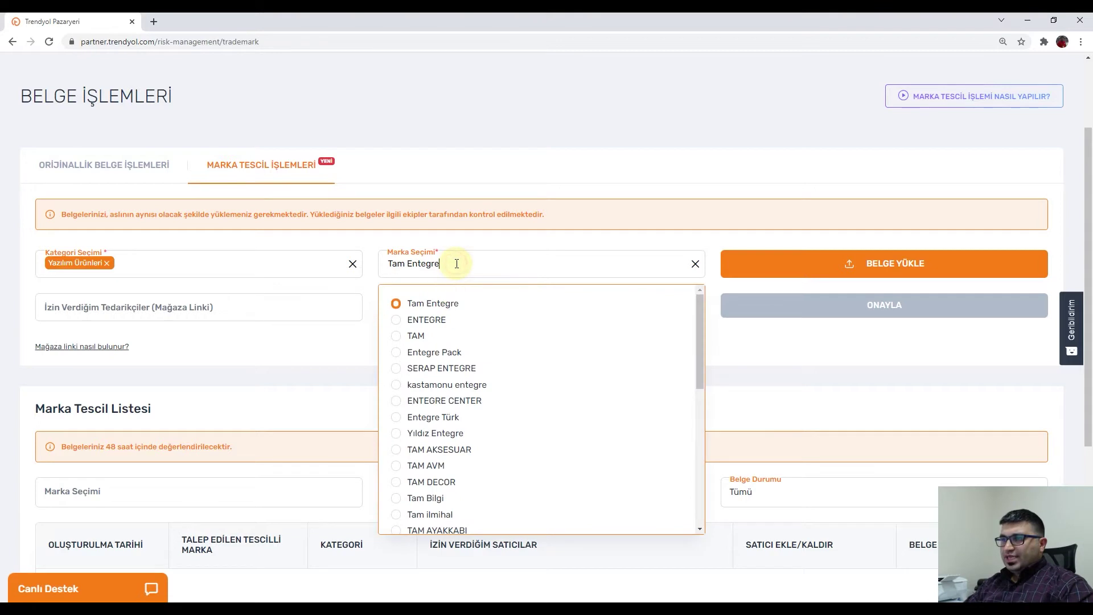
click(451, 308)
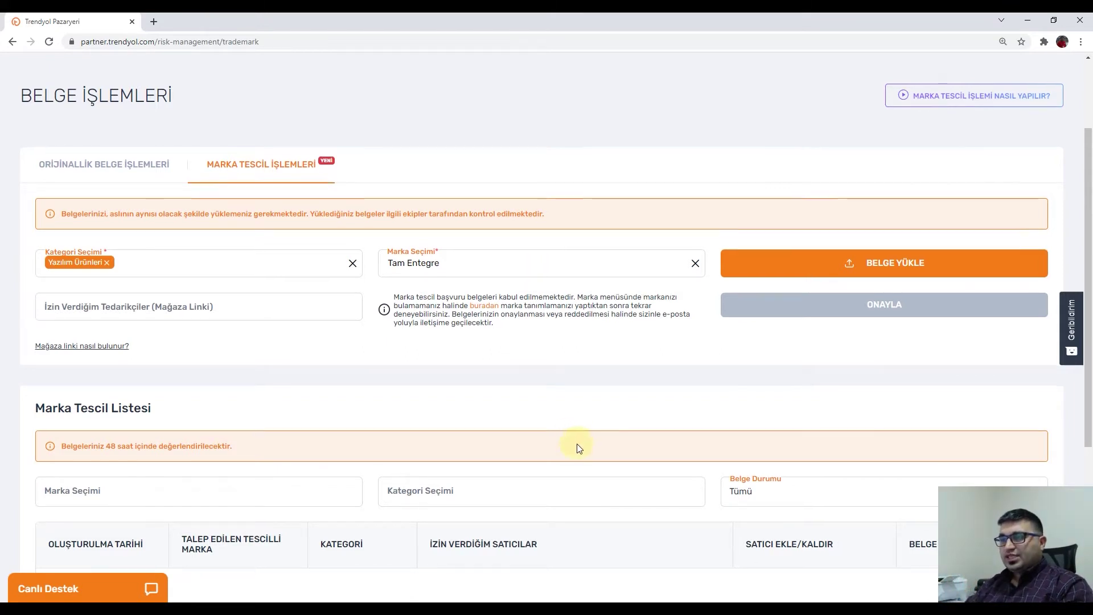
scroll(575, 447, down, 1)
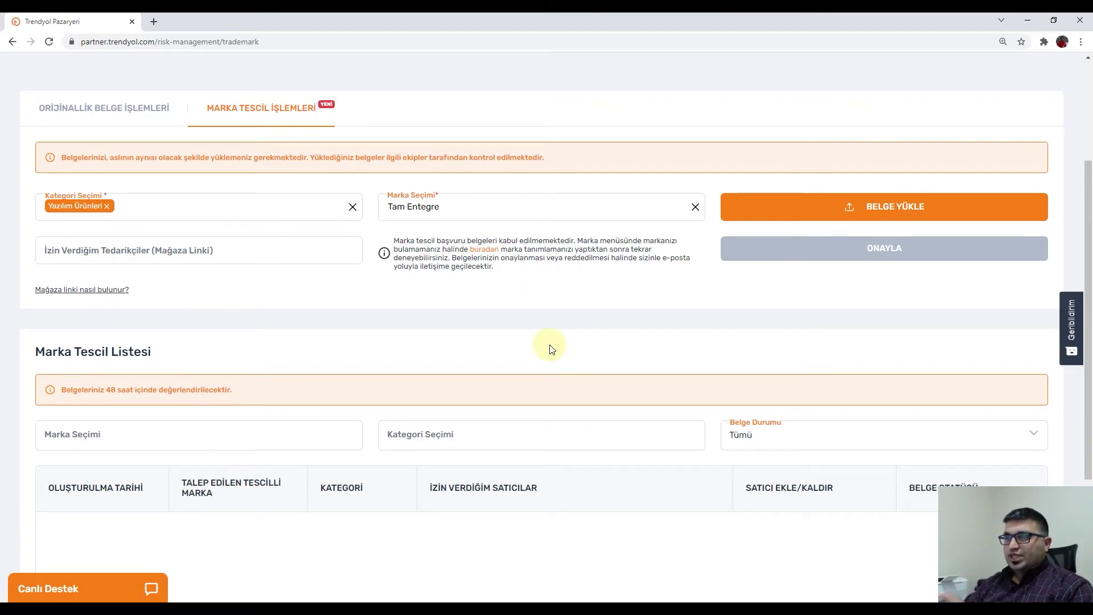
click(451, 210)
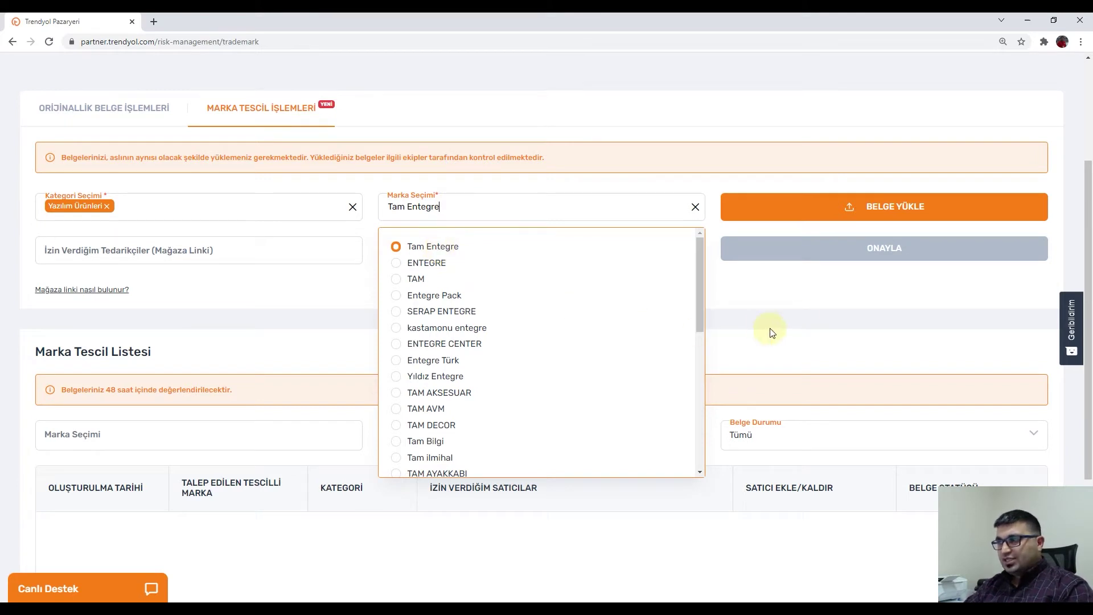
click(801, 309)
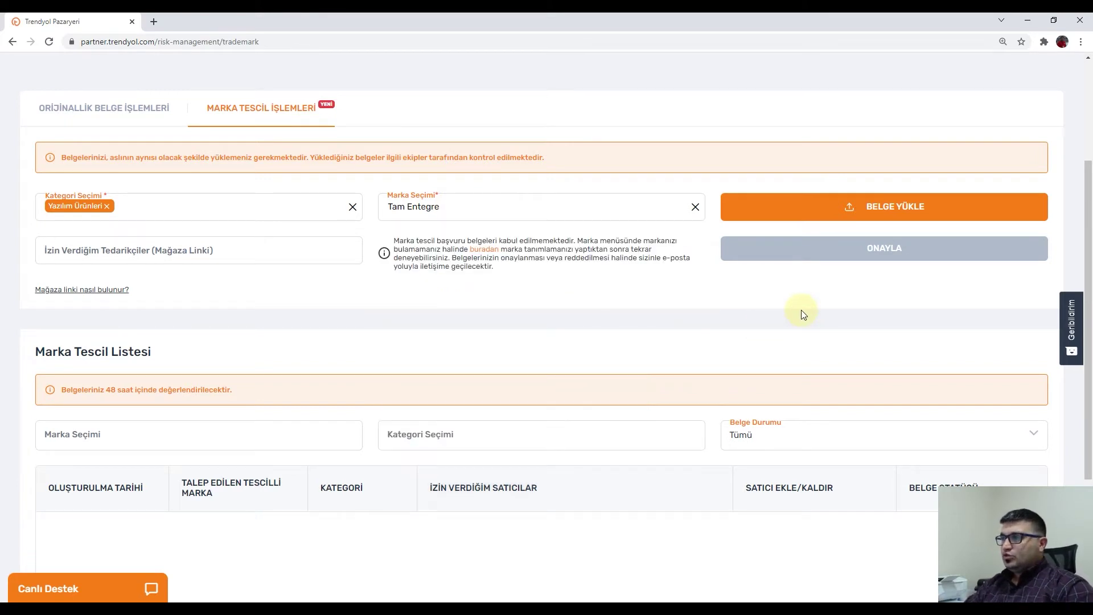
Upload TamEntegre_MarkaTescilBelgesi.pdf as the trademark registration document and approve the selected document.
click(845, 209)
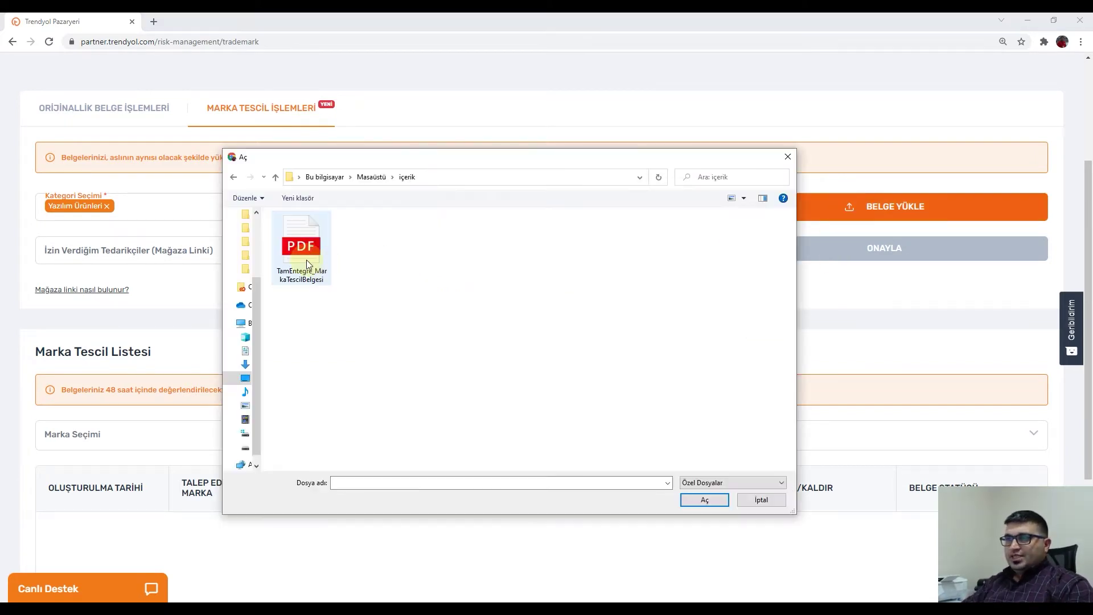
double_click(307, 254)
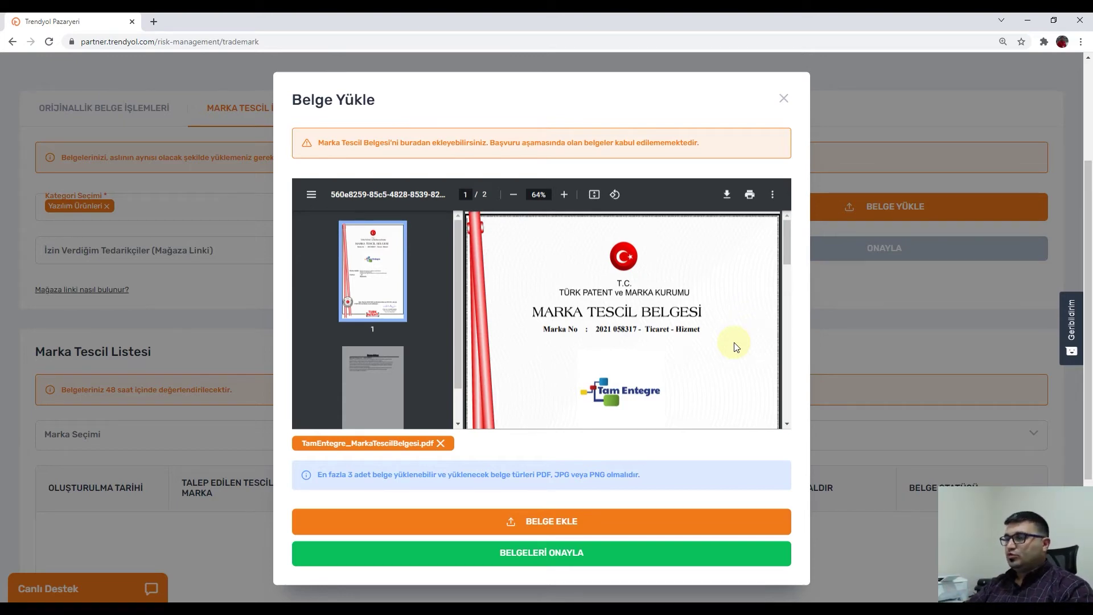
click(576, 553)
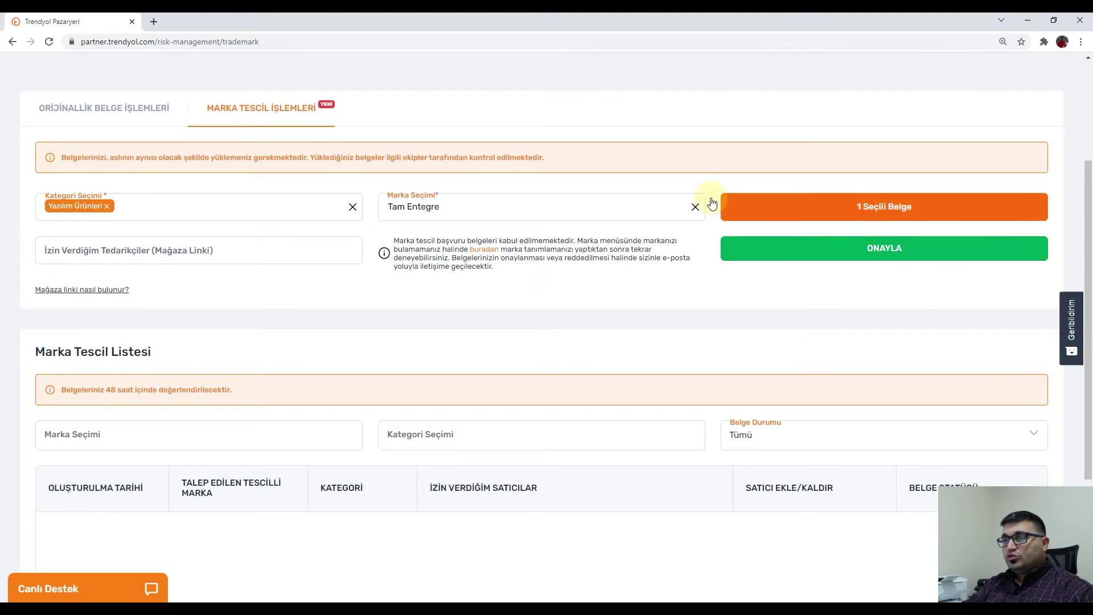
click(468, 212)
click(794, 288)
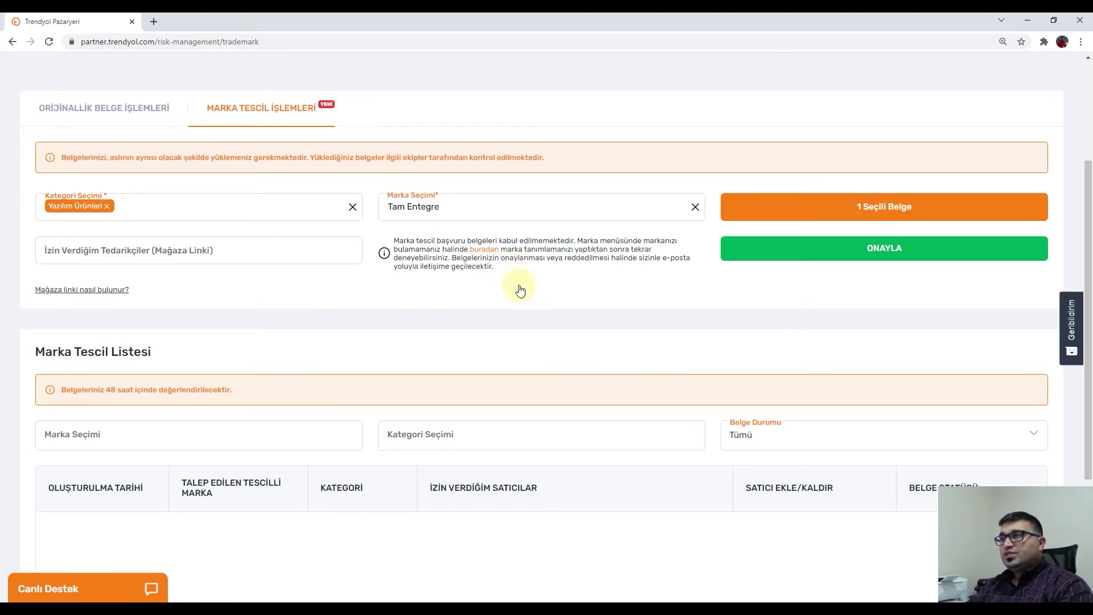
Open the linked brand definition page in a separate tab and search for the brand Tam Entegre.
middle_click(487, 249)
click(195, 21)
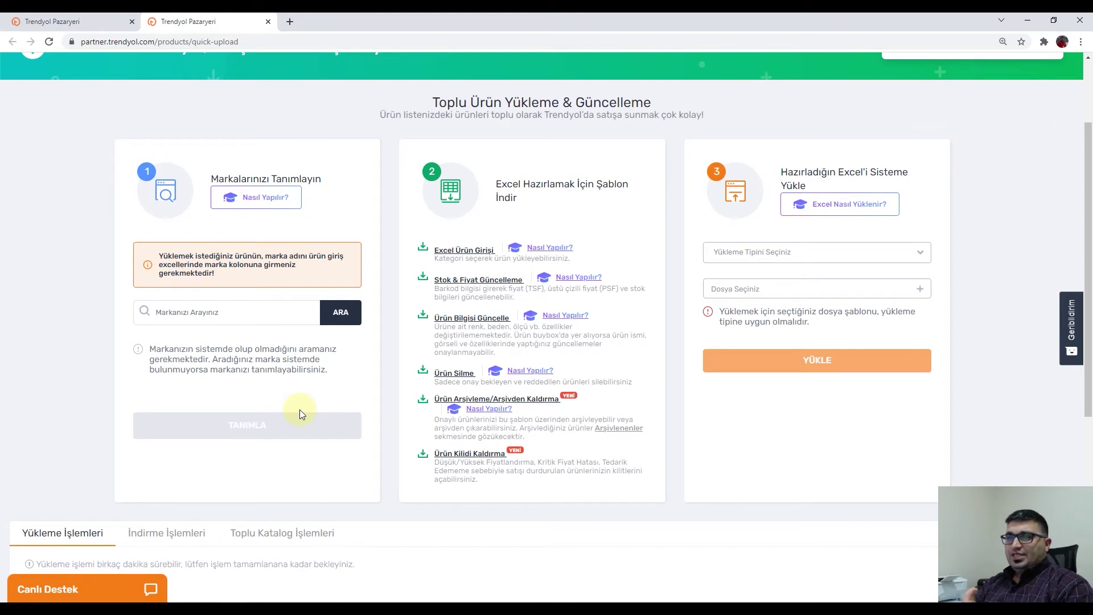
click(223, 308)
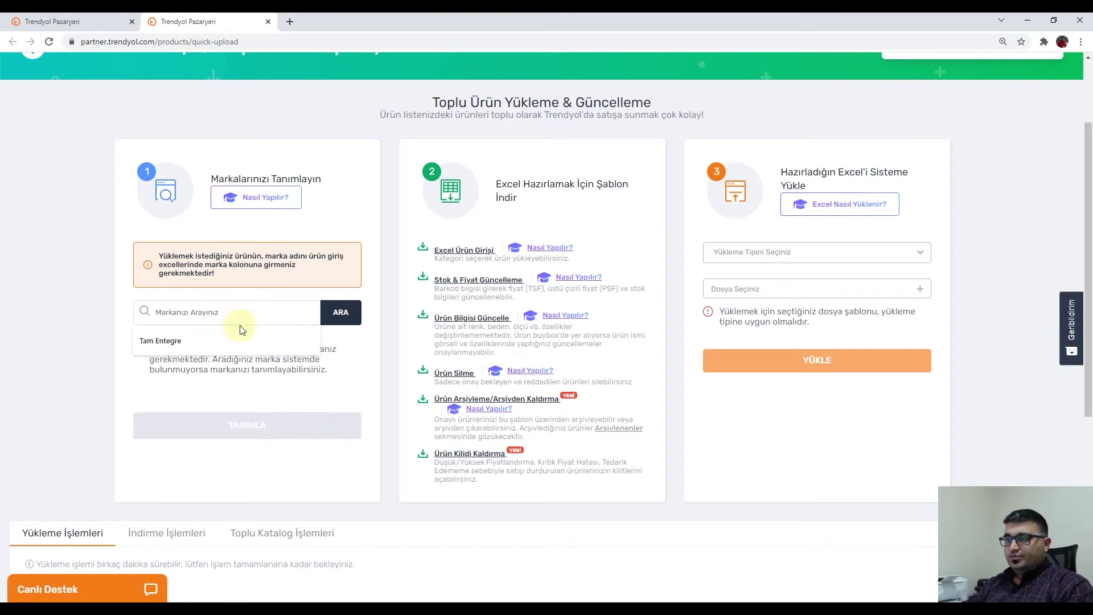
text(Tam Entegre)
click(341, 312)
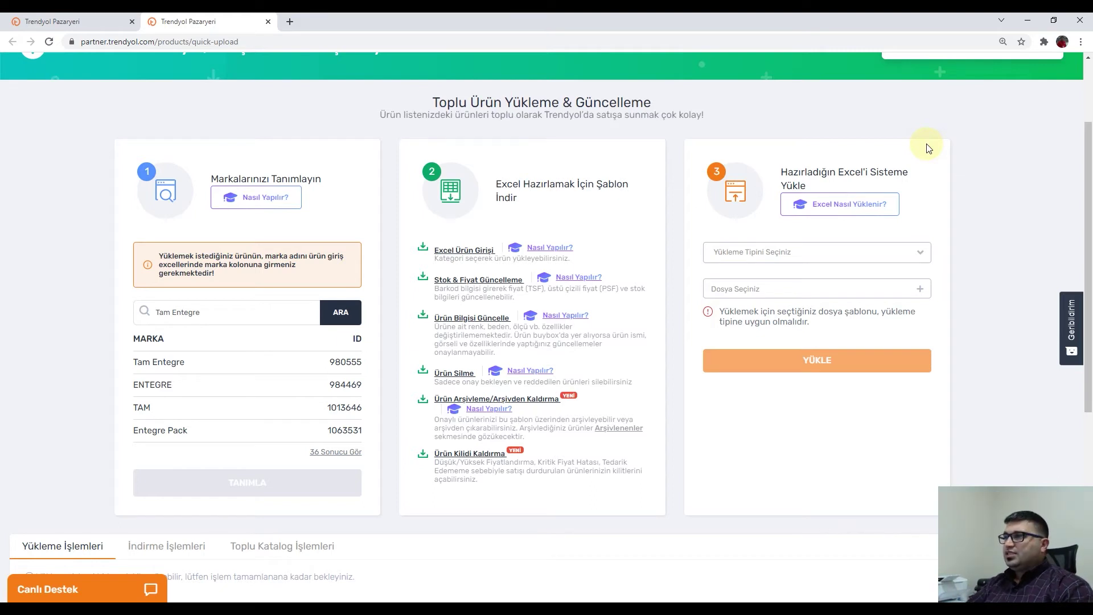
Close the brand definition page and submit the Tam Entegre trademark registration with its uploaded document.
click(91, 22)
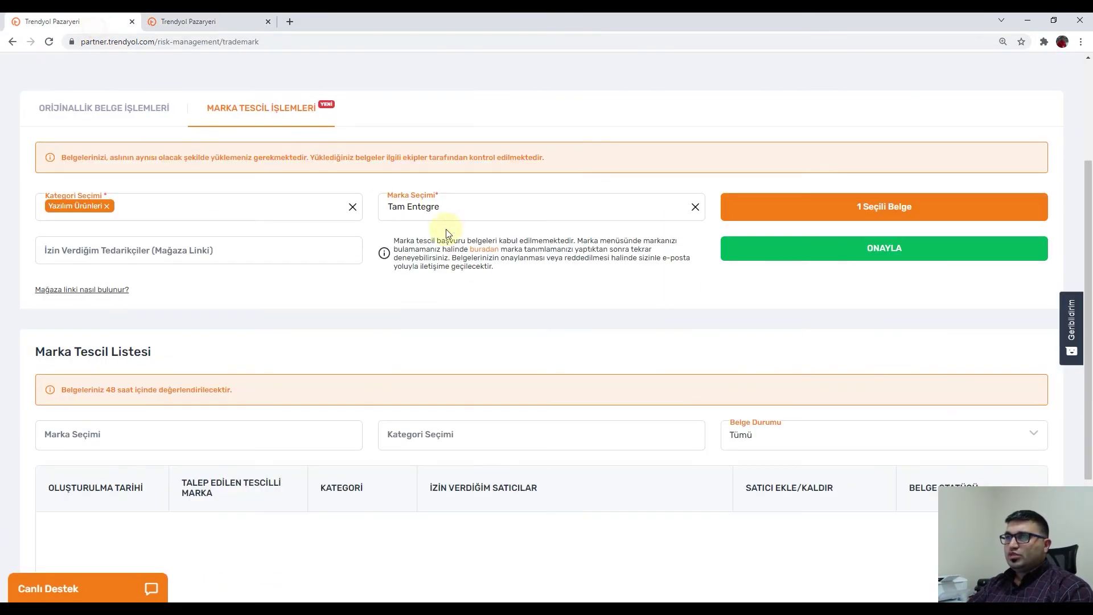
click(222, 26)
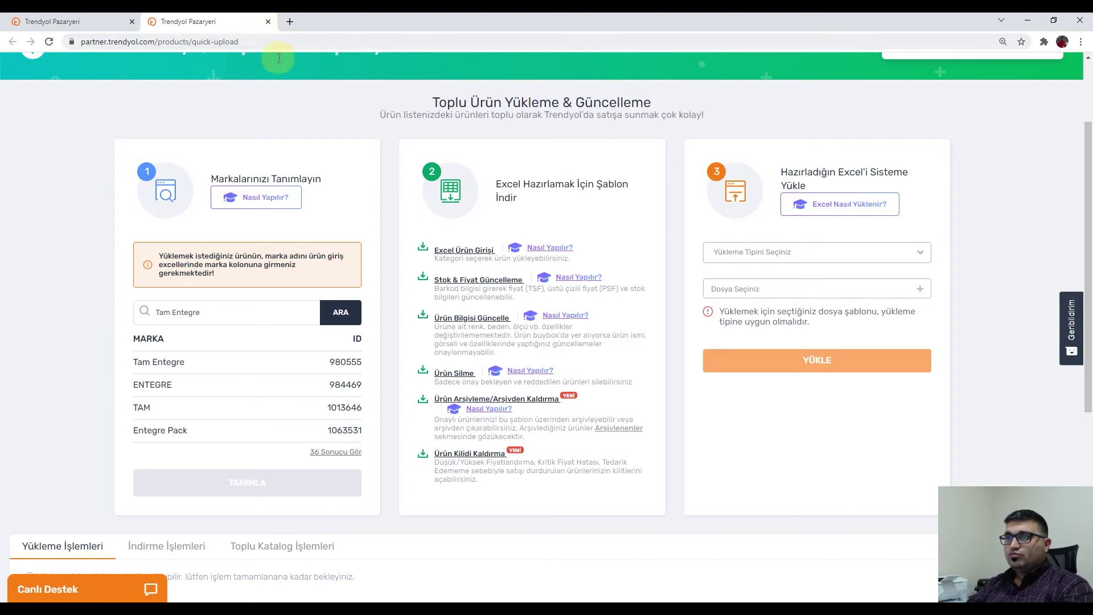
key(ctrl+w)
click(458, 214)
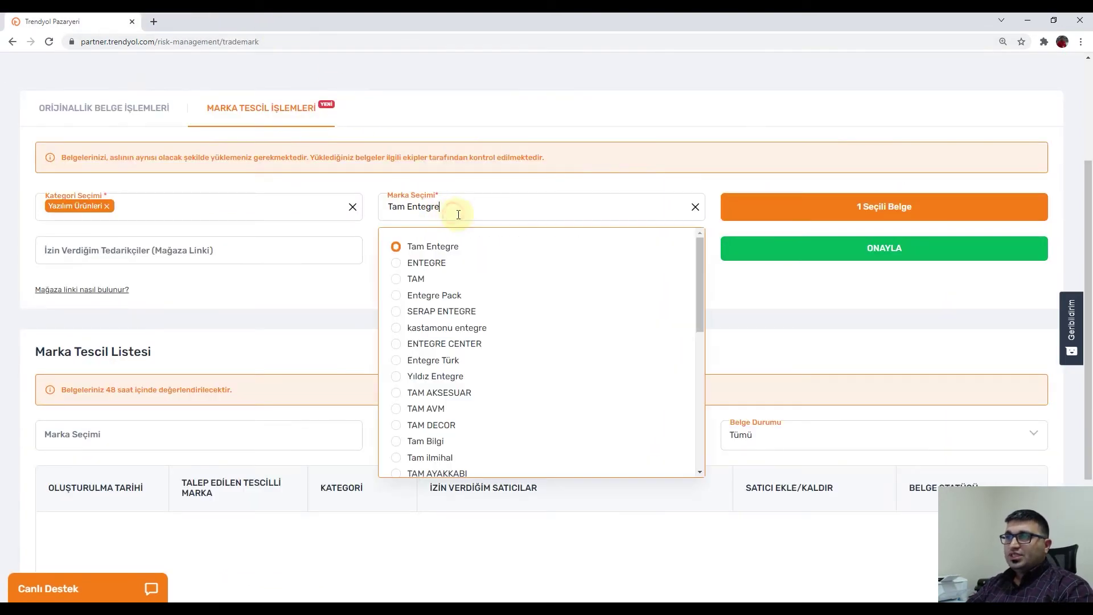
click(785, 308)
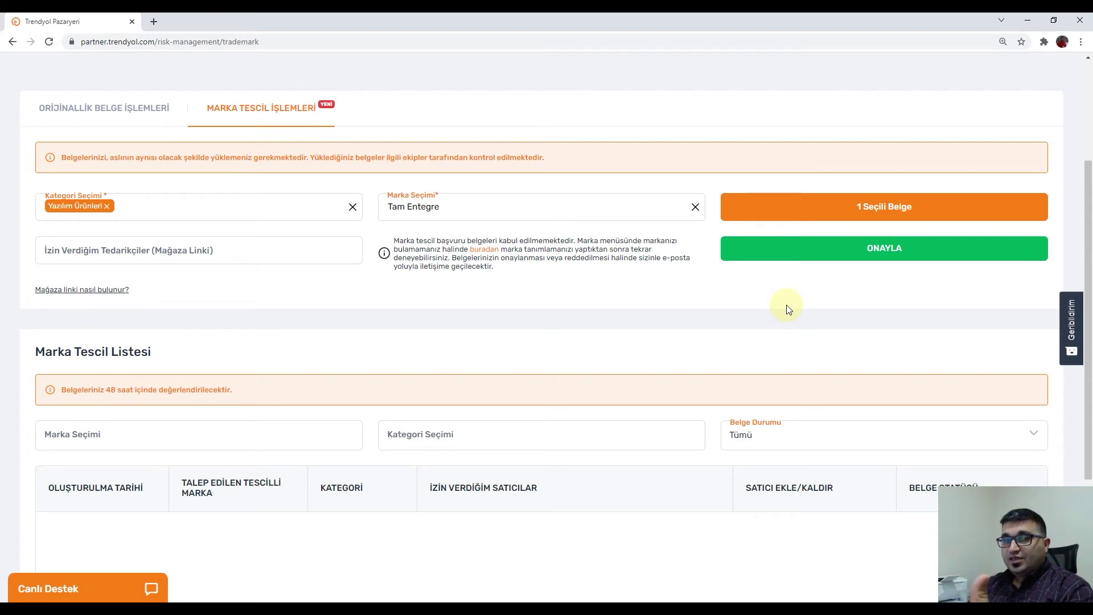
click(863, 252)
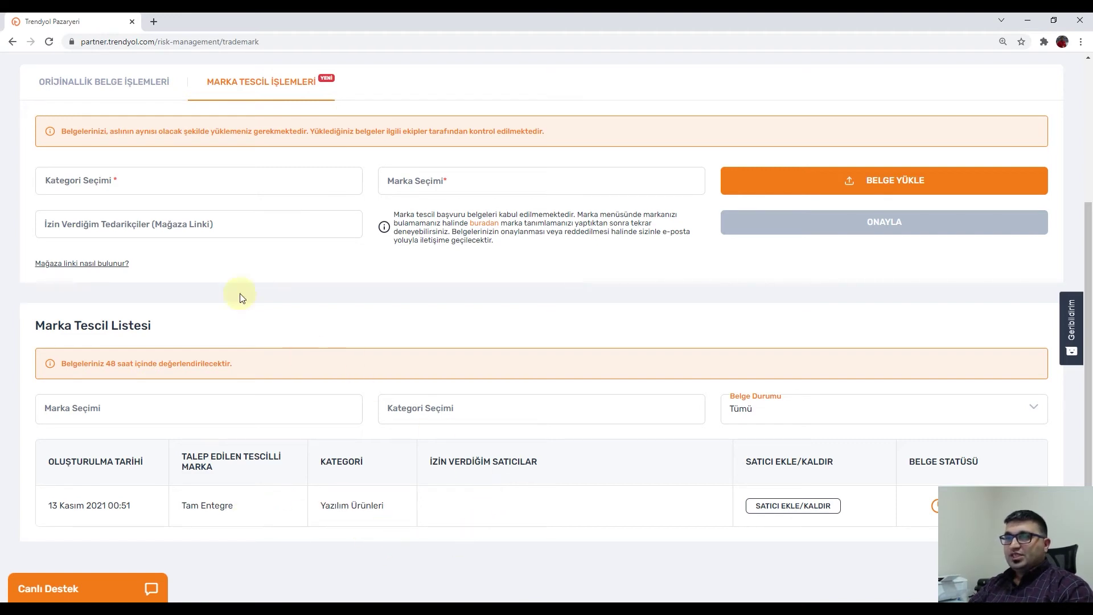
Look at the add/remove seller dialog (Satıcı Ekle/Kaldır) of the Tam Entegre registration and close it without adding a seller.
mouse_move(177, 225)
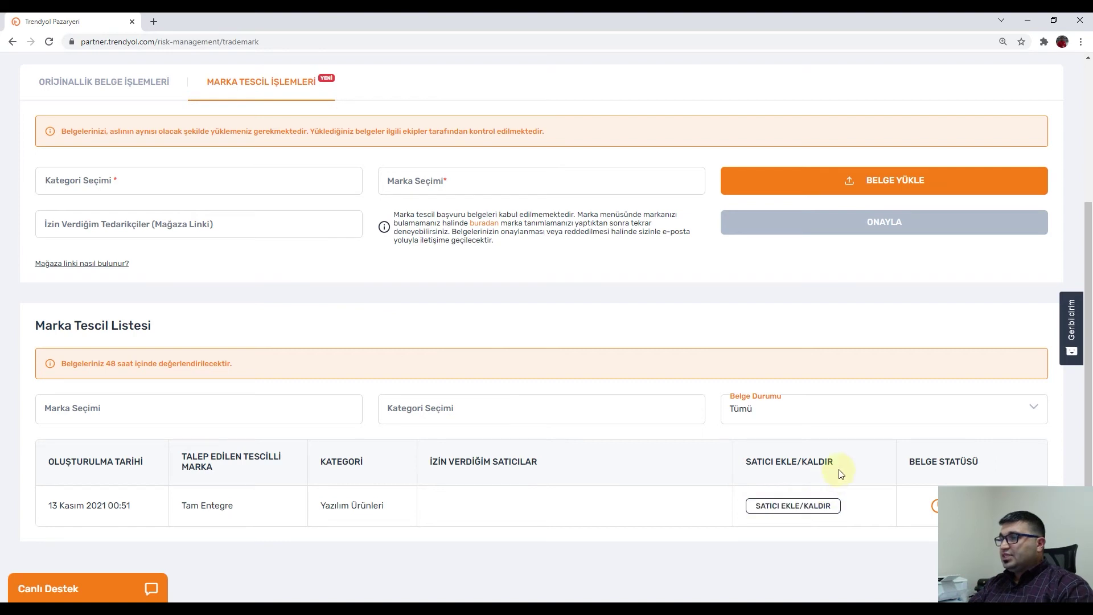
click(801, 512)
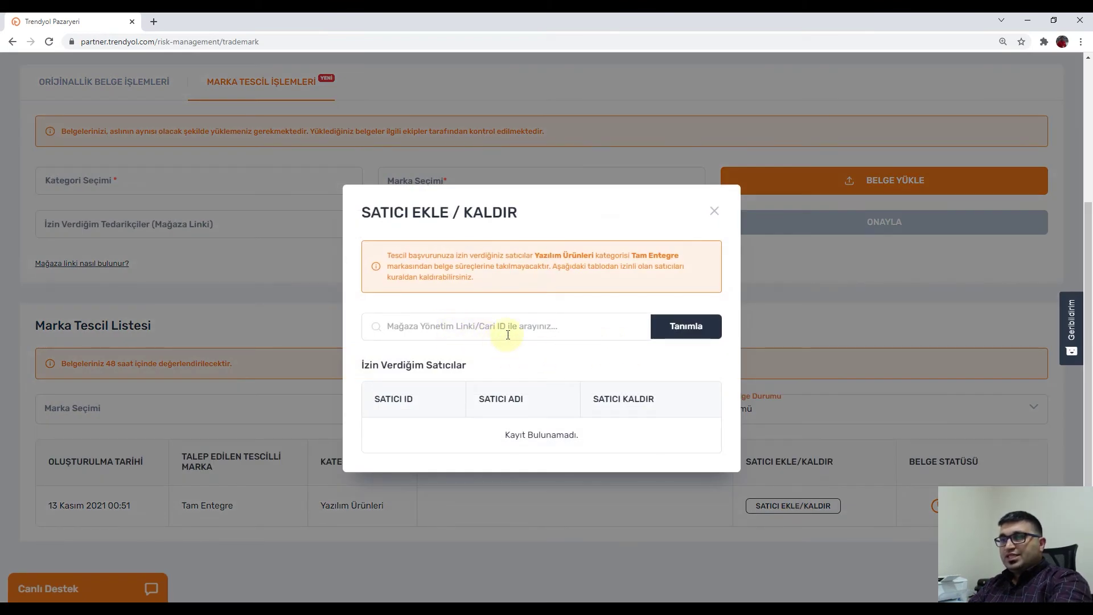
click(713, 212)
key(ctrl+minus)
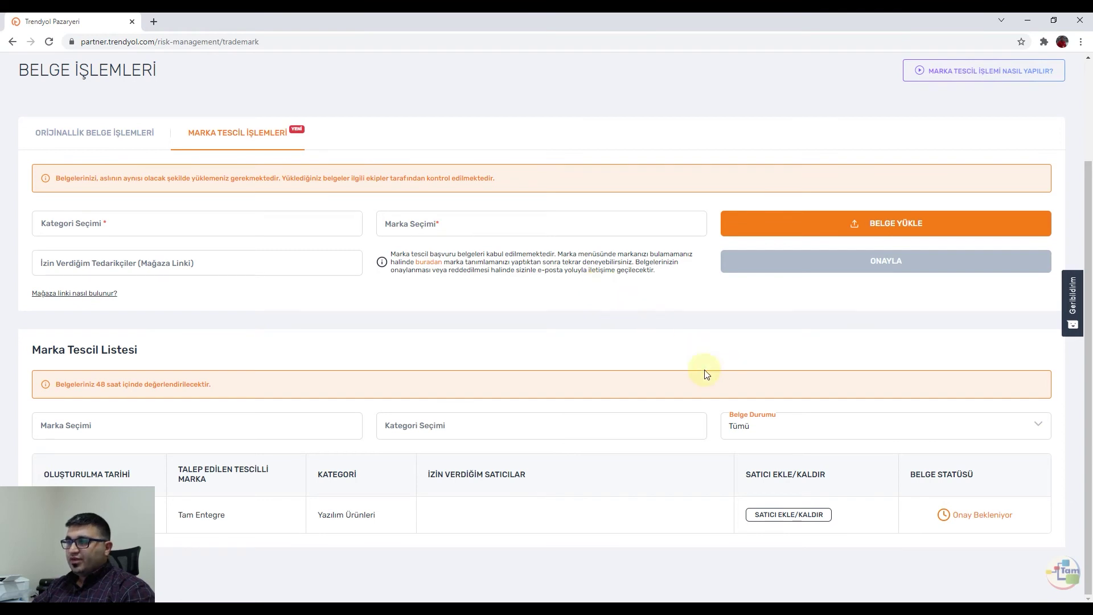
Reload the trademark registration page and check the document status of the Tam Entegre application.
click(220, 41)
key(Return)
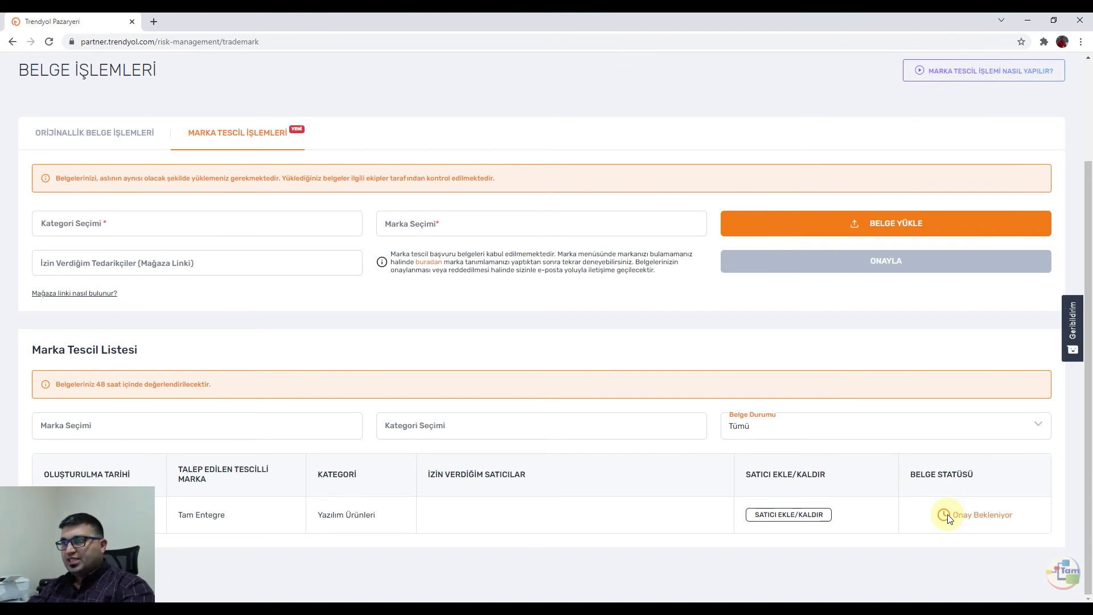
right_click(762, 426)
click(519, 311)
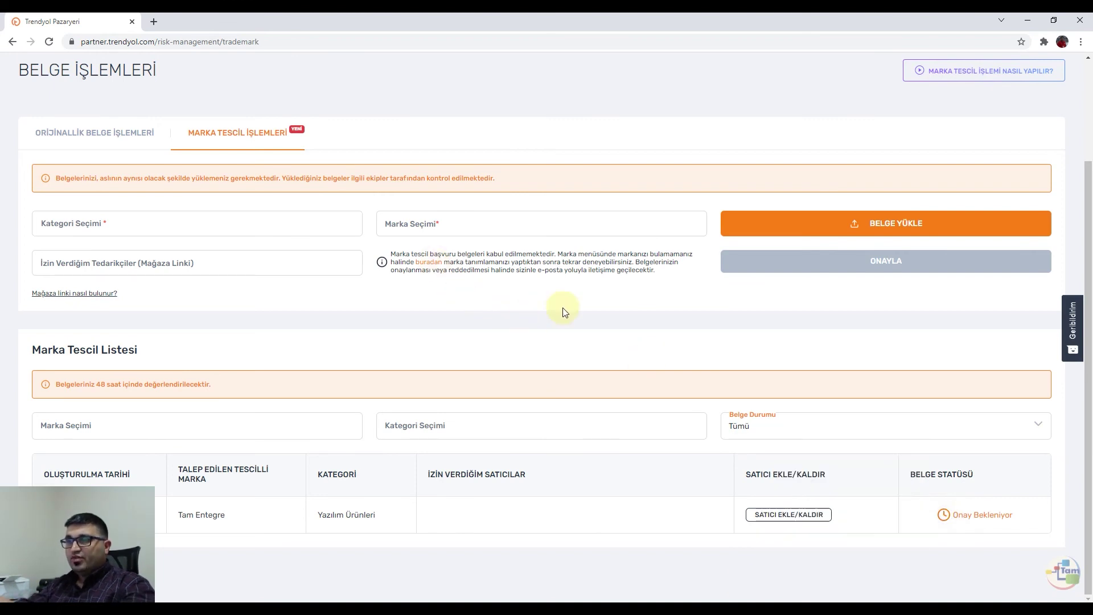